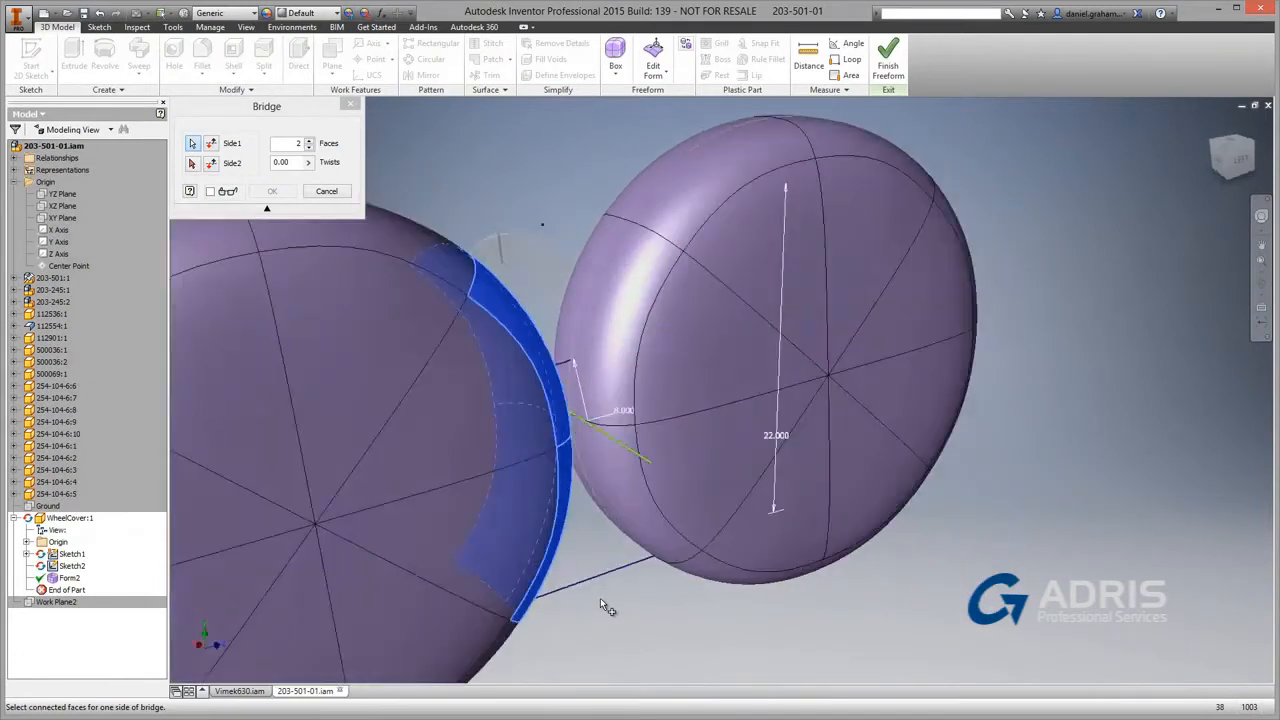
Step: Bridge the two rounded freeform bodies by selecting the facing rim faces of the second body as side 2, with 2 faces and no twists
{"action": "left_click", "coordinate": [193, 163]}
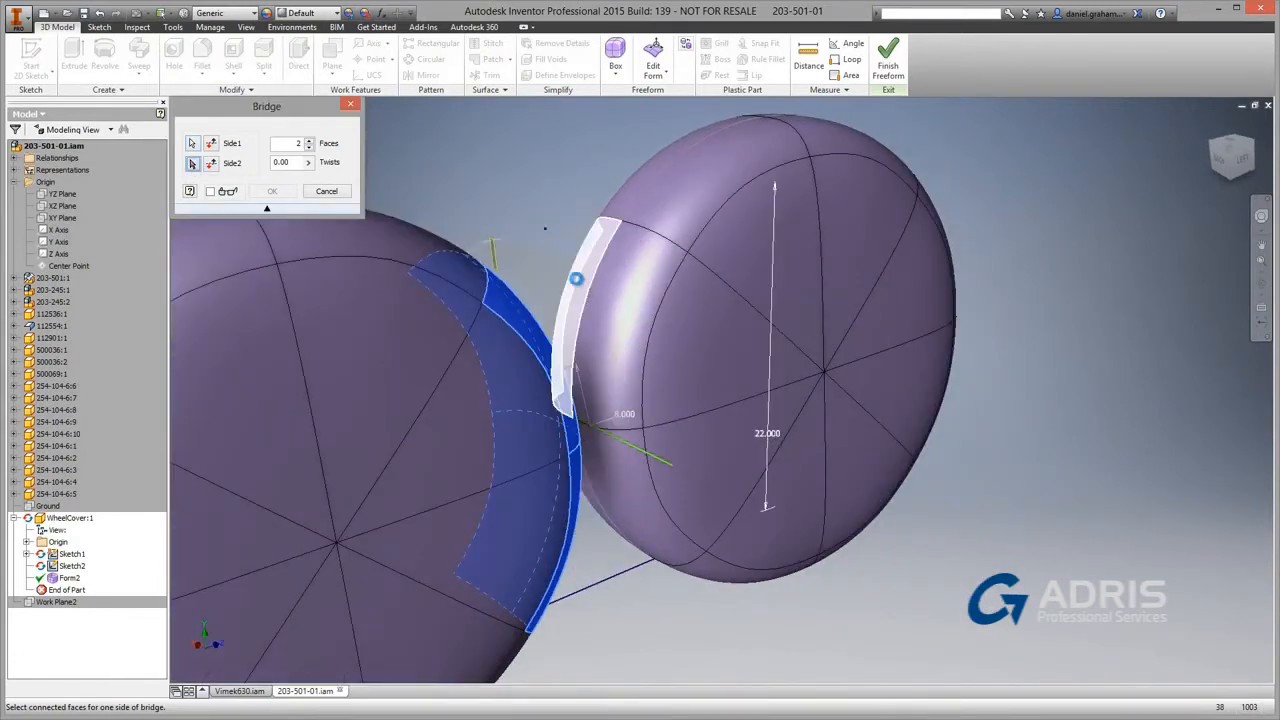
{"action": "left_click", "coordinate": [575, 282]}
{"action": "left_click", "coordinate": [639, 318]}
{"action": "left_click", "coordinate": [604, 487]}
{"action": "left_click", "coordinate": [589, 502]}
{"action": "left_click", "coordinate": [271, 191]}
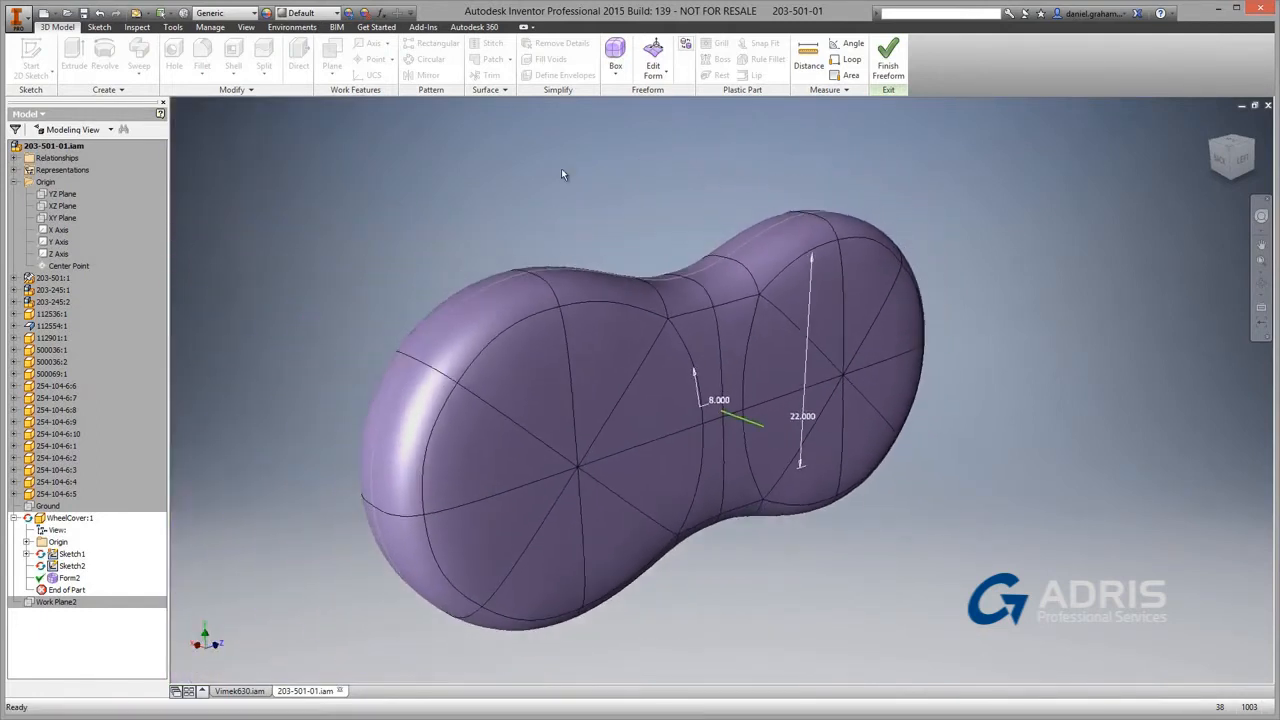
Step: Try to reshape the bridged form by moving only the rim point at the far end of one lobe along X
{"action": "left_click", "coordinate": [655, 77]}
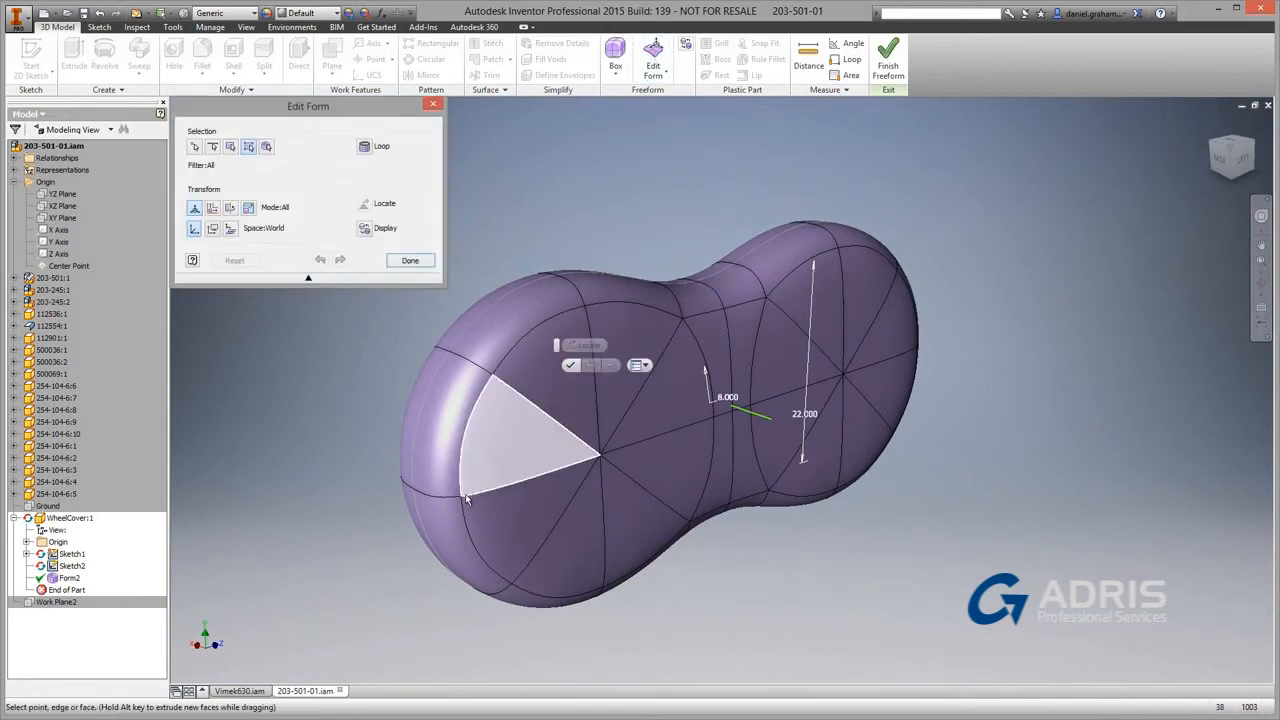
{"action": "left_click", "coordinate": [914, 355]}
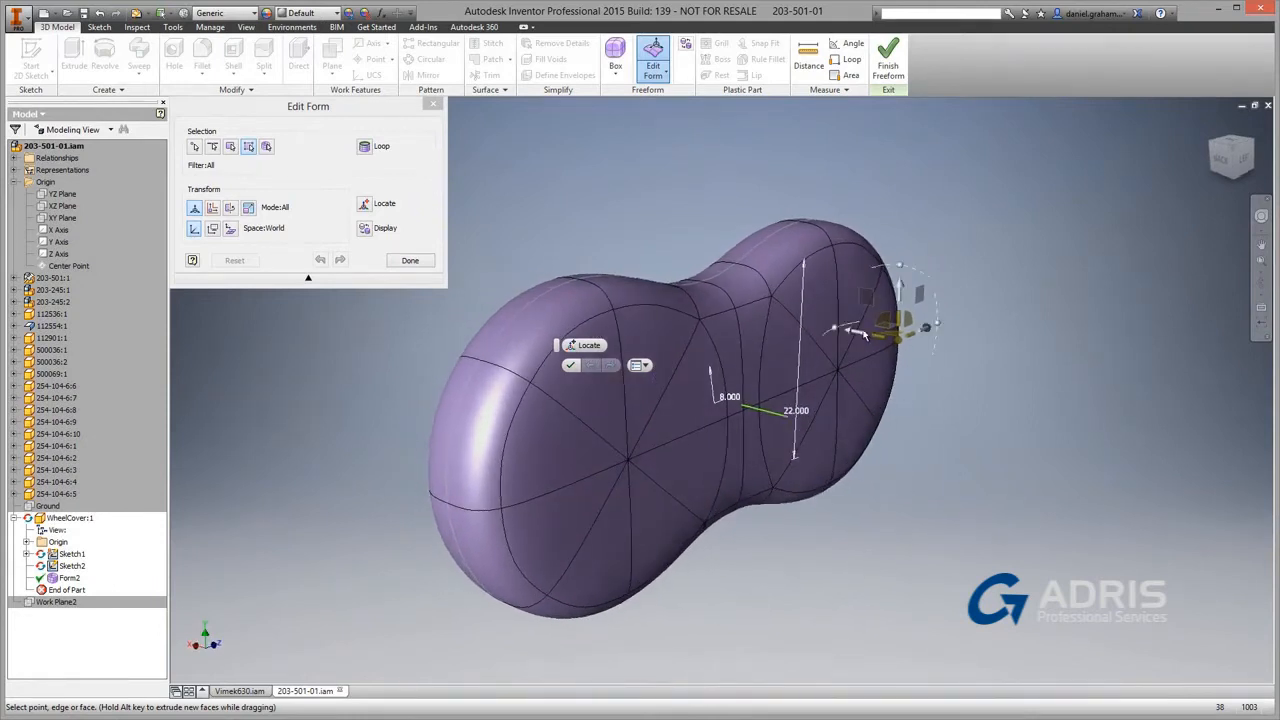
{"action": "left_click", "coordinate": [857, 342]}
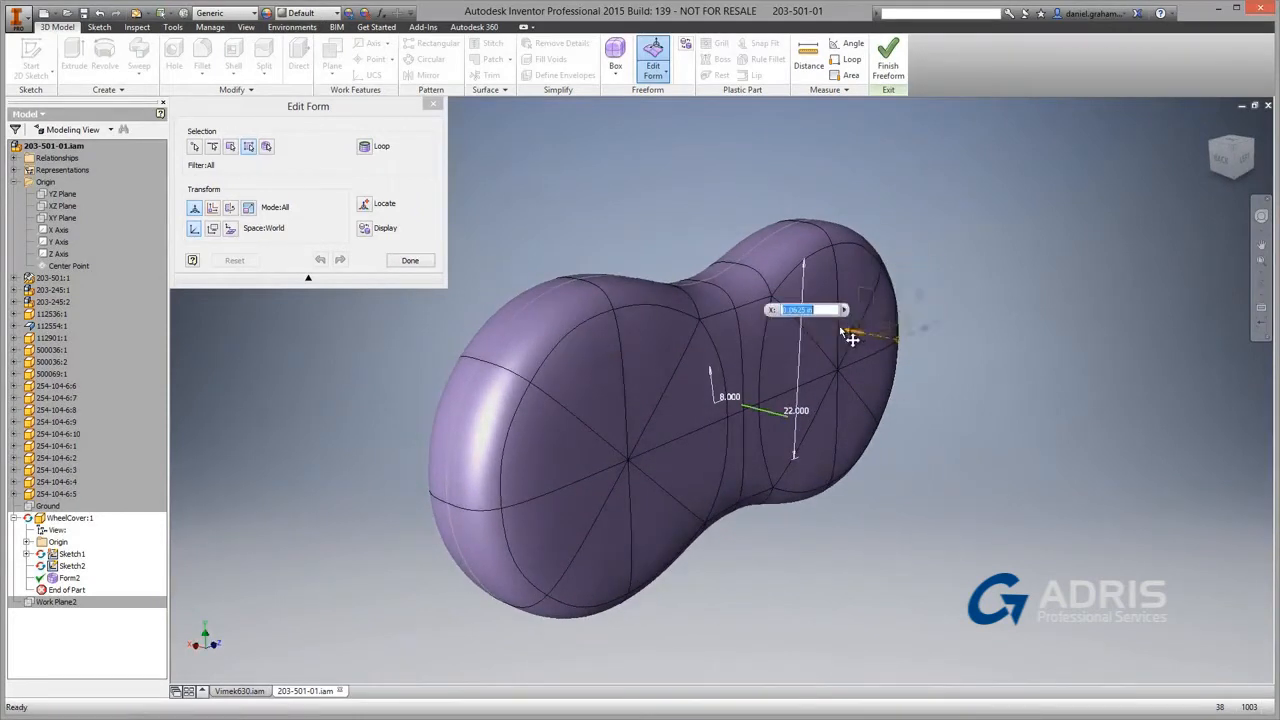
{"action": "left_click_drag", "start_coordinate": [848, 332], "coordinate": [870, 346]}
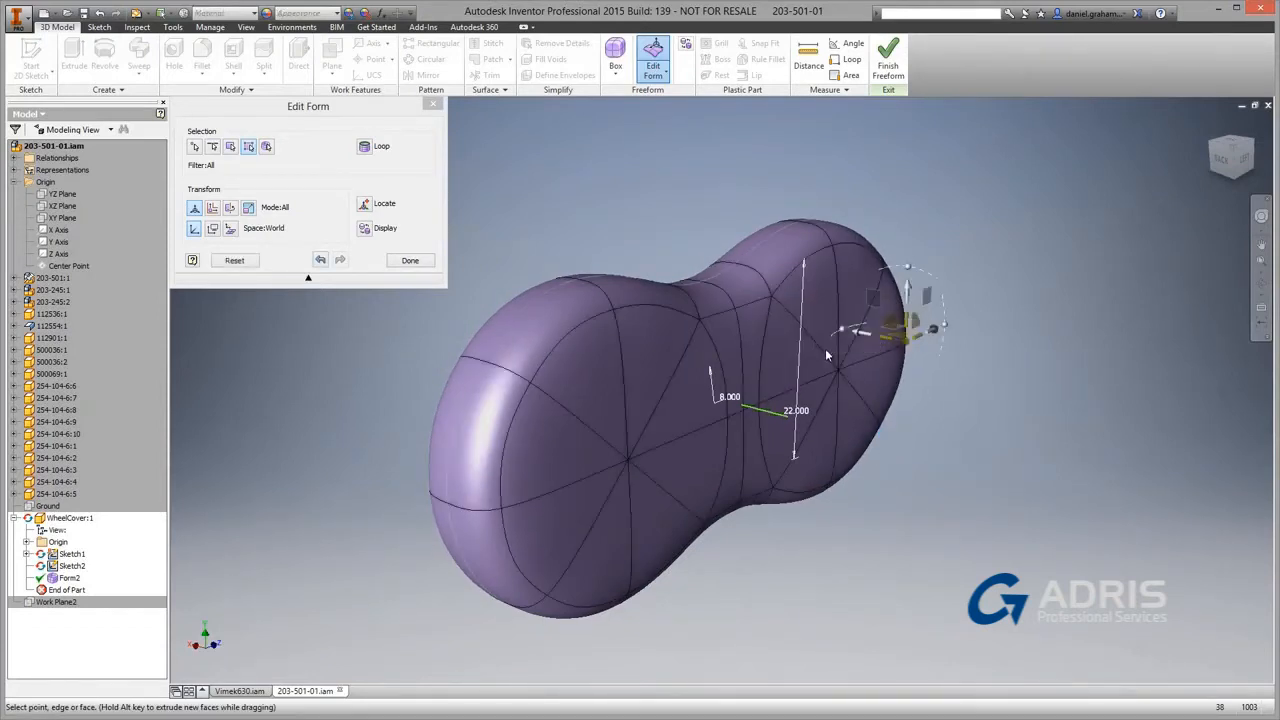
{"action": "left_click", "coordinate": [408, 264]}
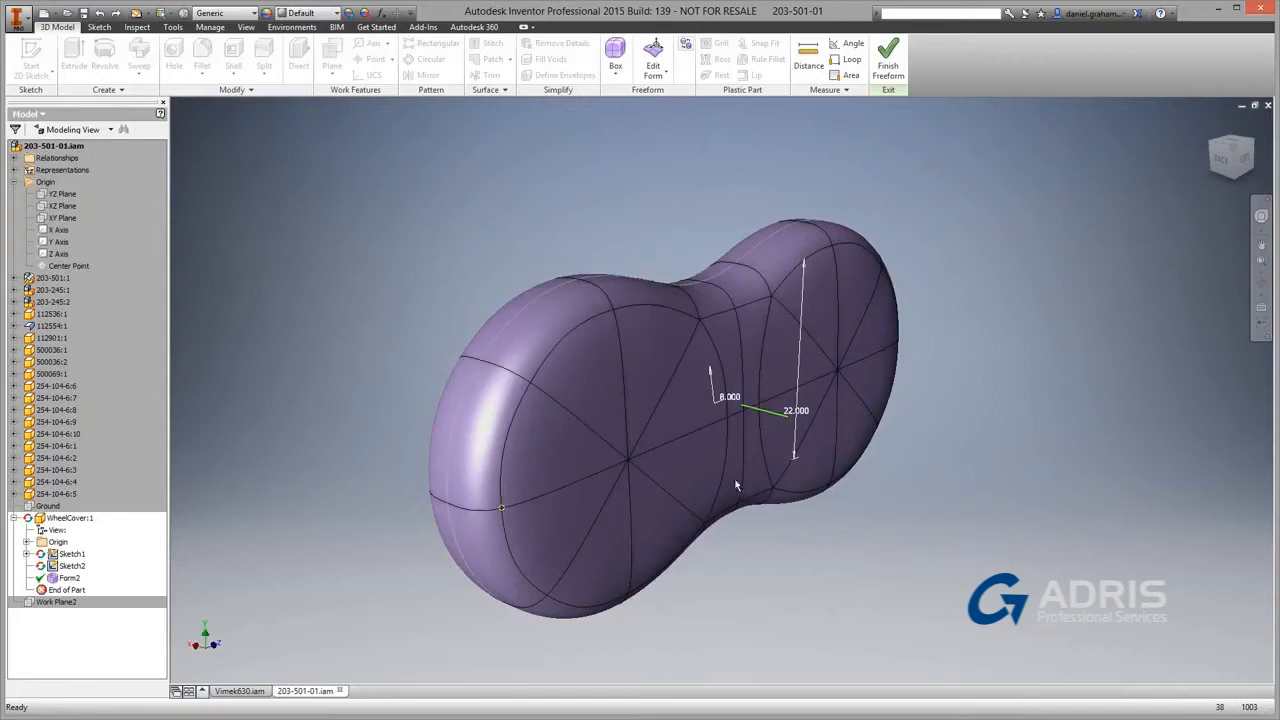
Step: Move the end points of both lobes together along X with Edit Form
{"action": "left_click", "coordinate": [899, 339]}
{"action": "right_click", "coordinate": [964, 366]}
{"action": "left_click", "coordinate": [960, 399]}
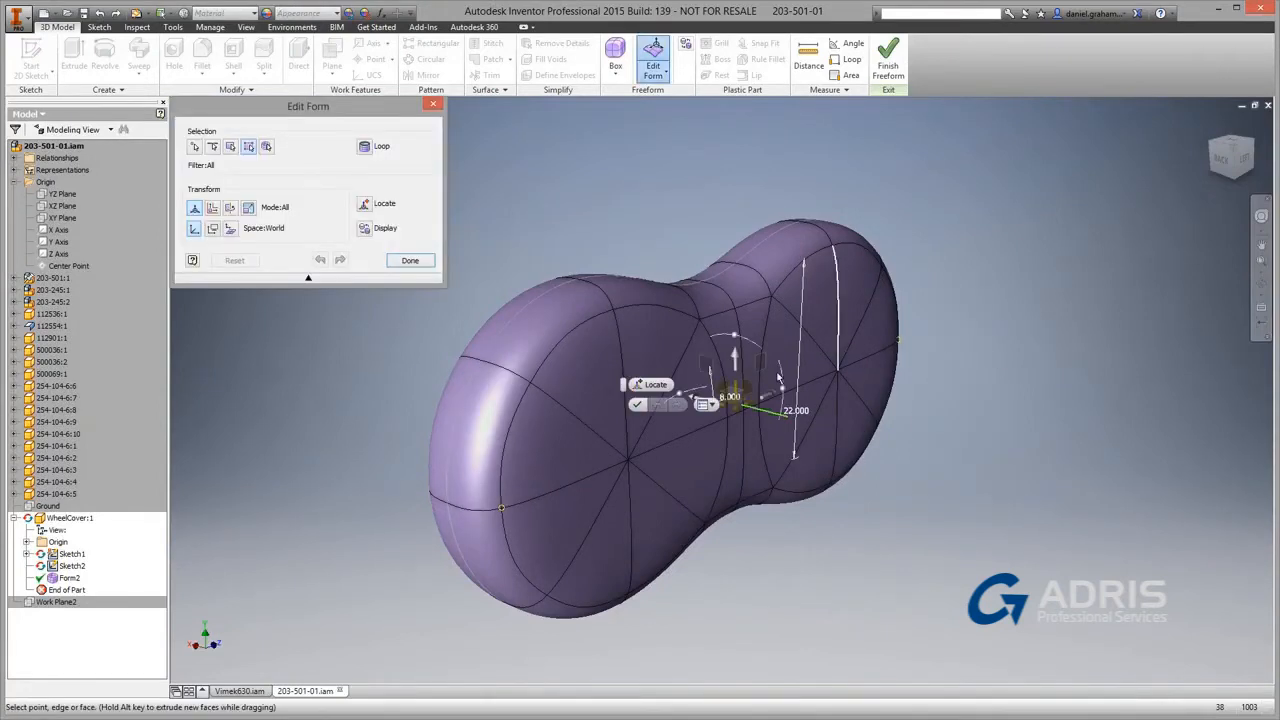
{"action": "left_click_drag", "start_coordinate": [699, 401], "coordinate": [726, 415]}
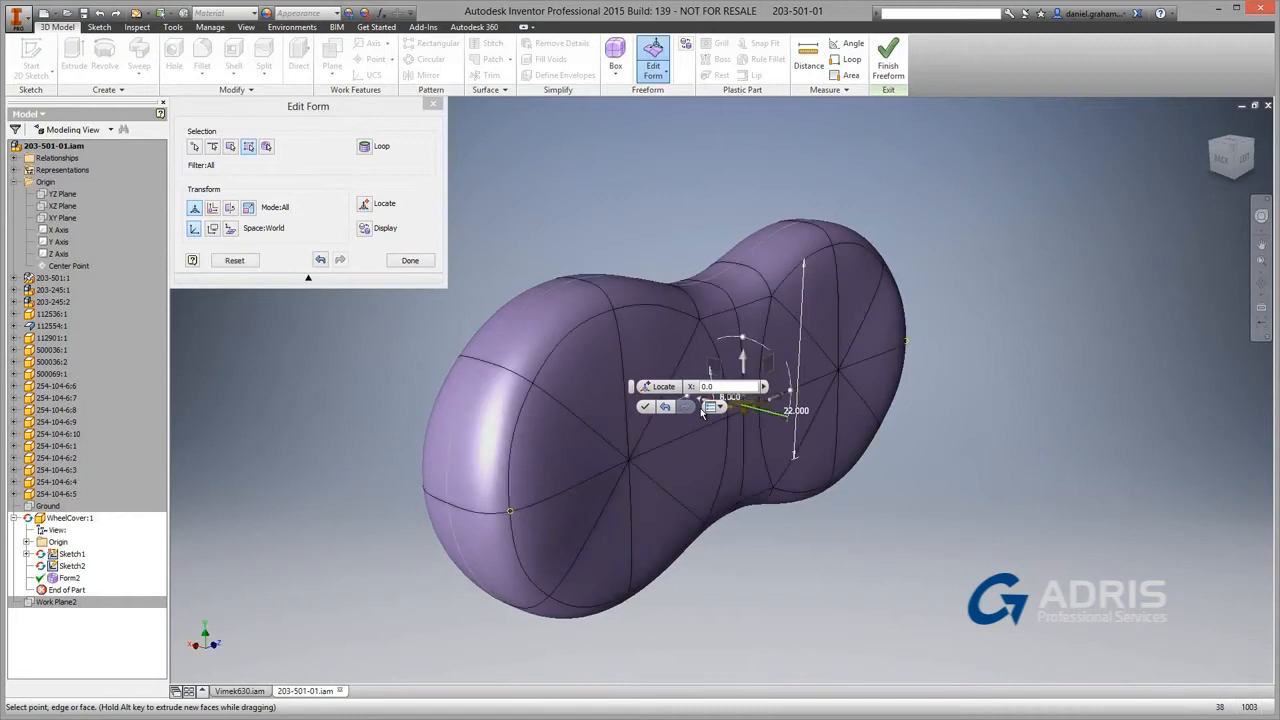
{"action": "left_click", "coordinate": [647, 408]}
Step: Place a freeform box, 3 in long, on the vertical XY plane, centred at the end of one lobe
{"action": "left_click", "coordinate": [615, 55]}
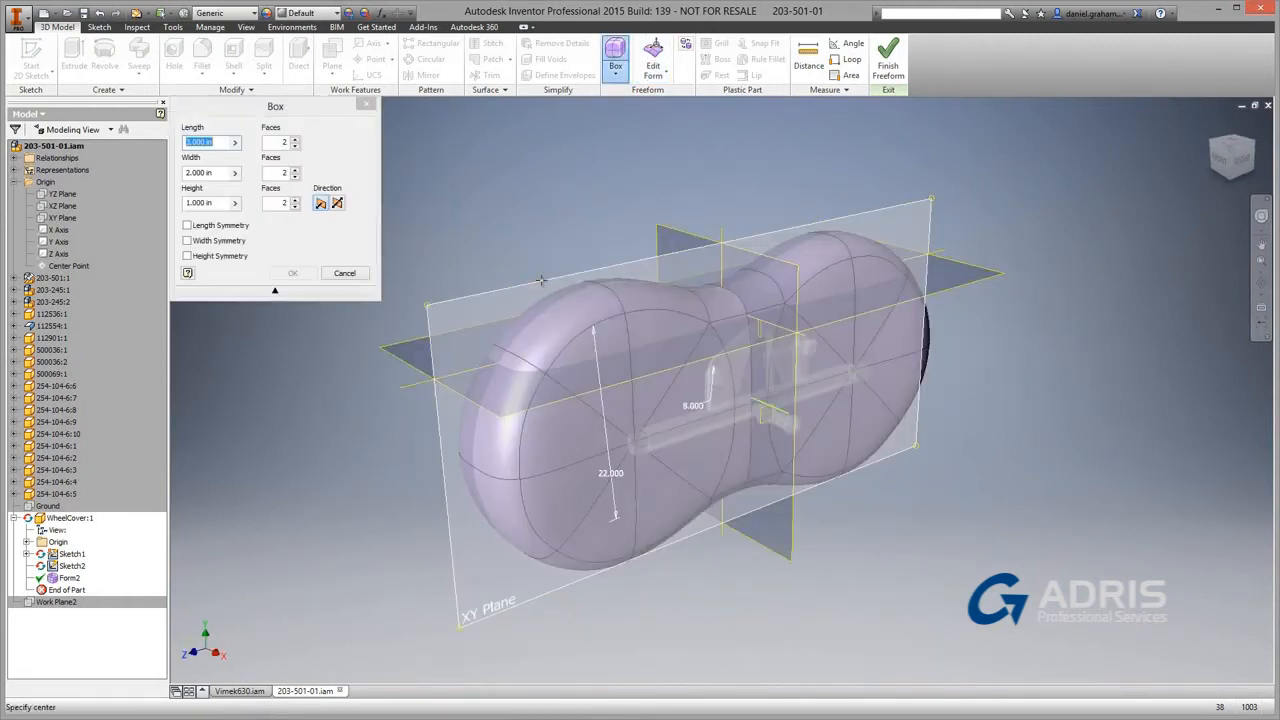
{"action": "left_click", "coordinate": [541, 282]}
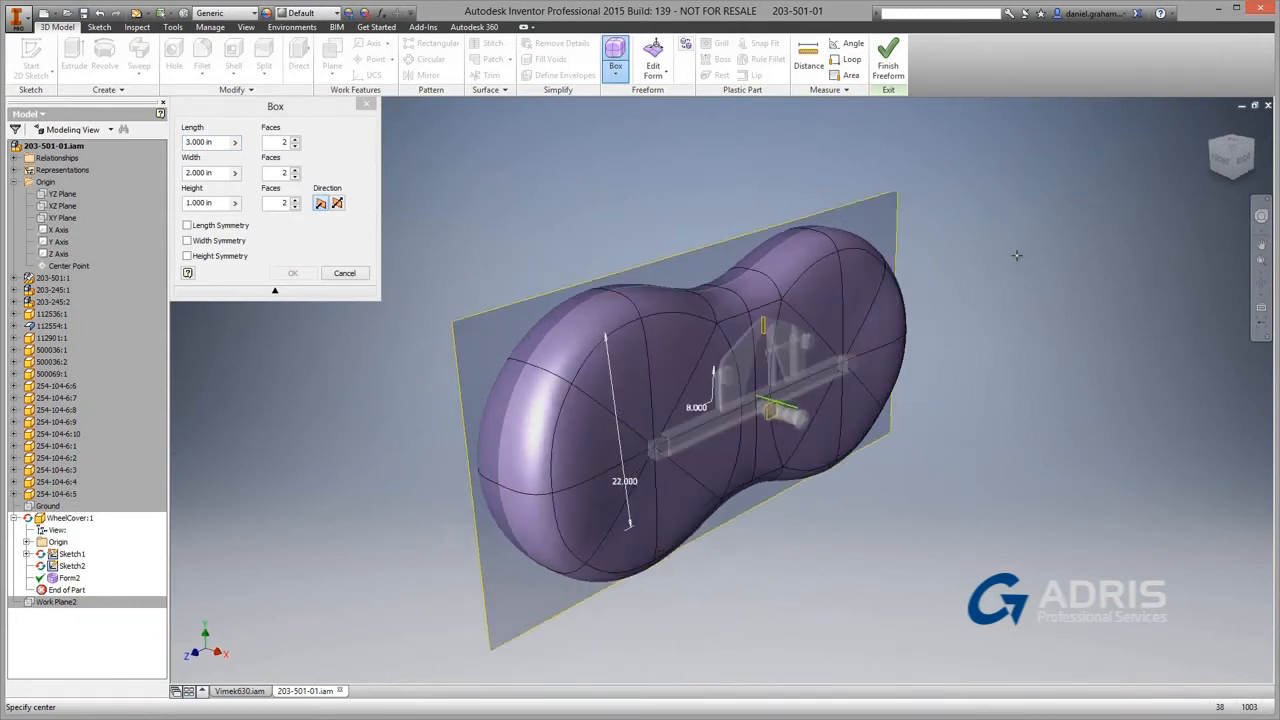
{"action": "middle_click_drag", "start_coordinate": [1017, 255], "coordinate": [505, 391], "text": "shift"}
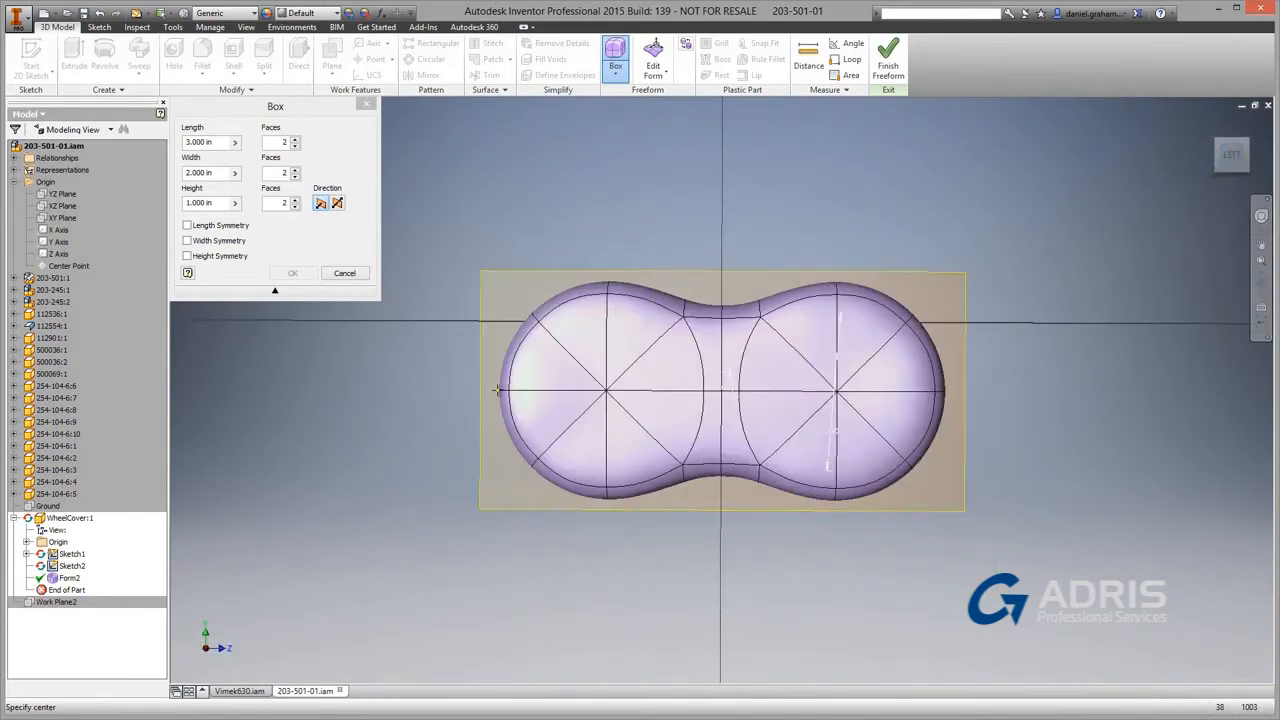
{"action": "left_click", "coordinate": [510, 397]}
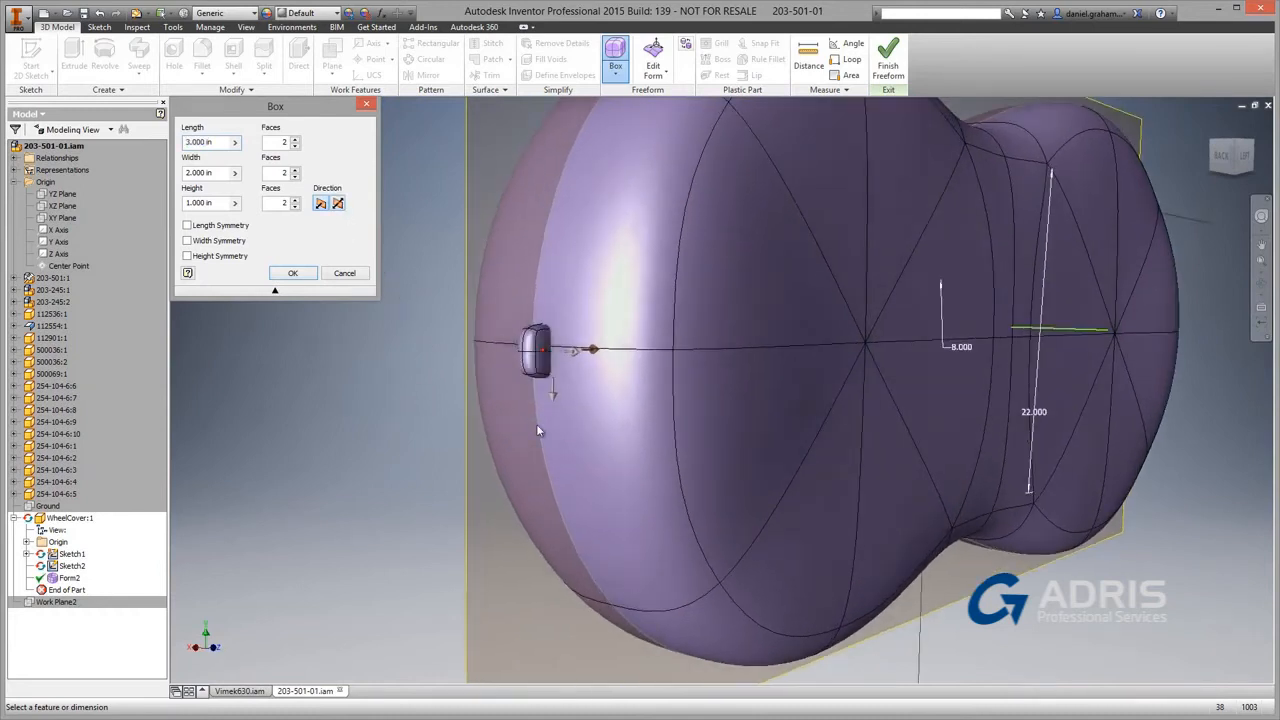
Step: Create the box with a width of 8.875 in and a height of about 5.2 in, and finish the freeform
{"action": "left_click", "coordinate": [556, 420]}
{"action": "left_click_drag", "start_coordinate": [544, 396], "coordinate": [544, 488]}
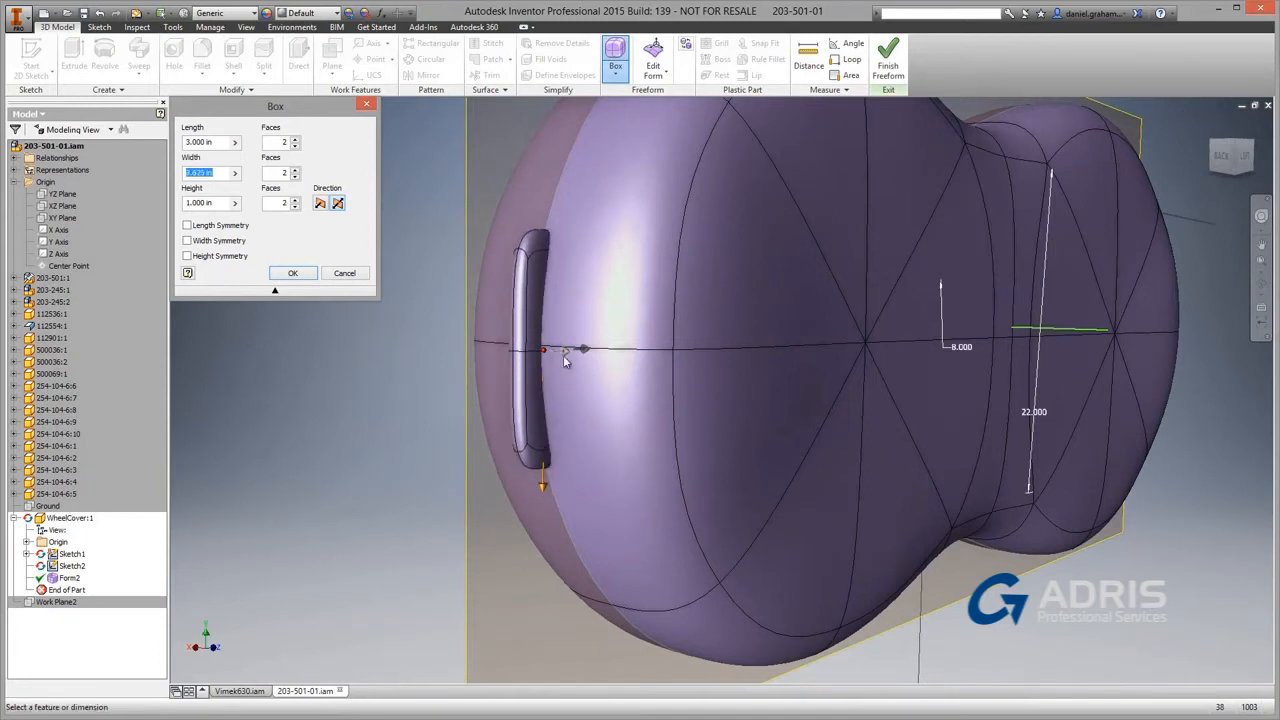
{"action": "left_click_drag", "start_coordinate": [565, 355], "coordinate": [616, 372]}
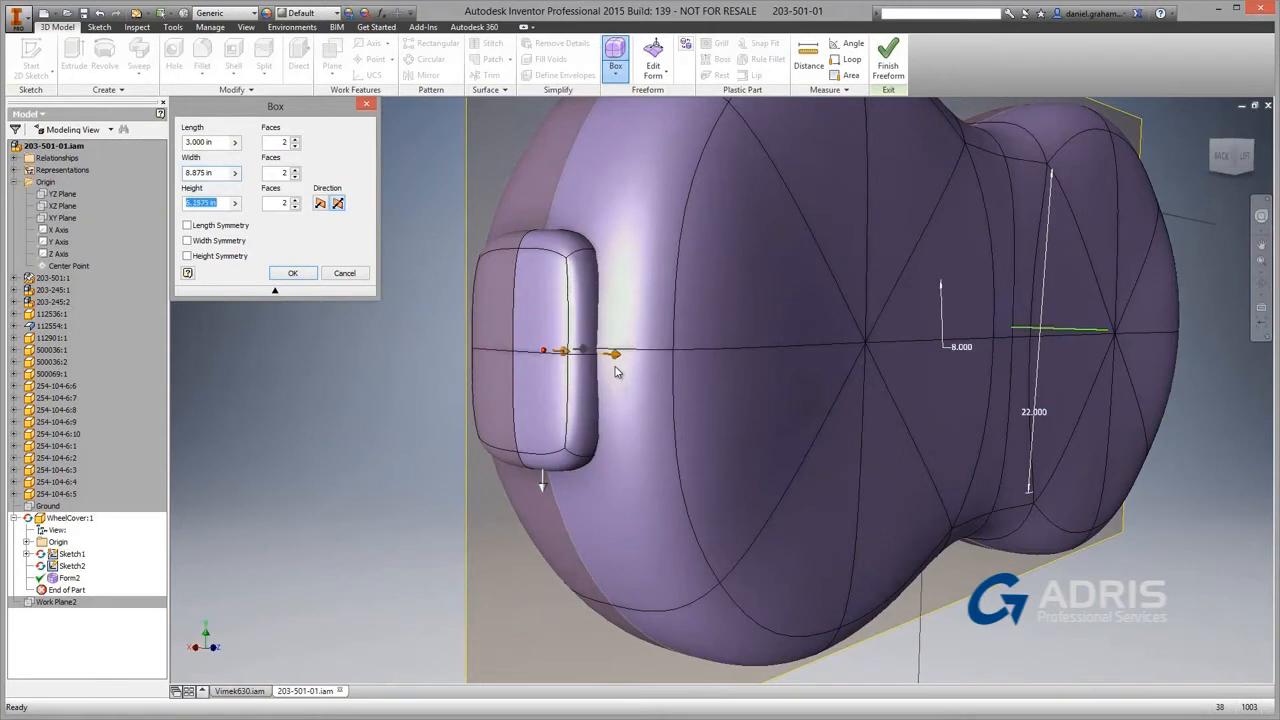
{"action": "left_click", "coordinate": [296, 272]}
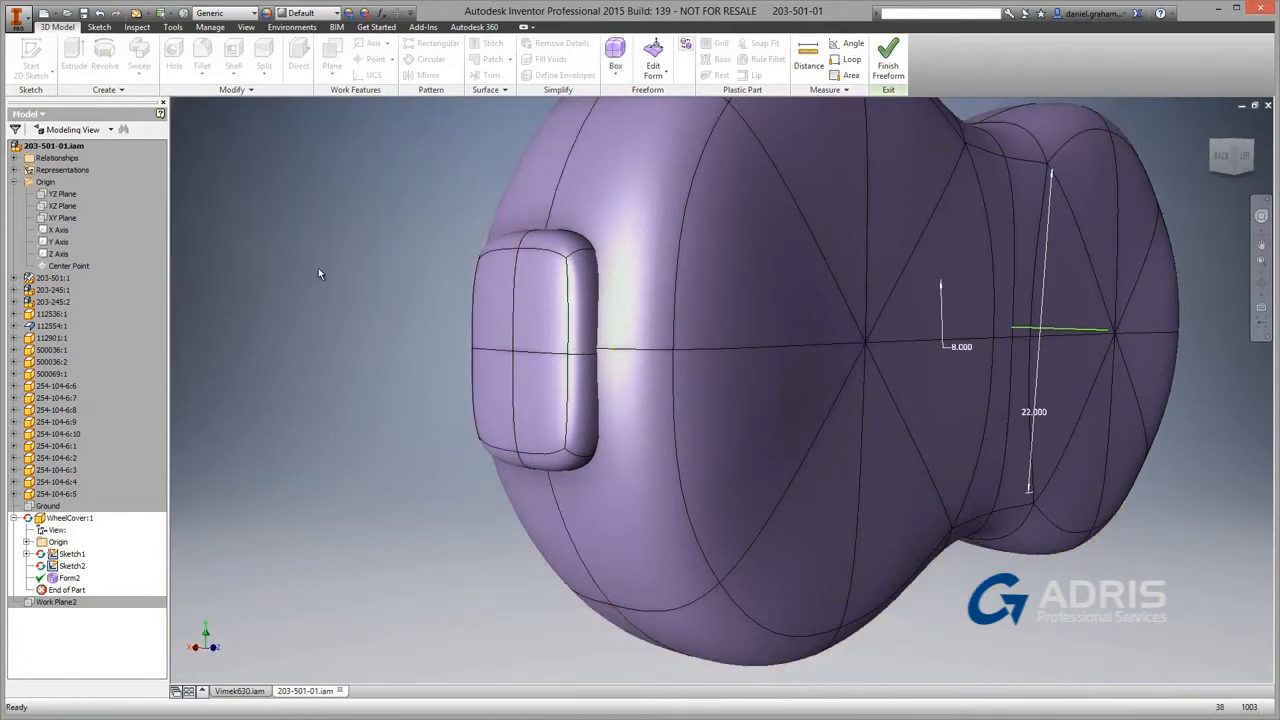
{"action": "left_click", "coordinate": [888, 58]}
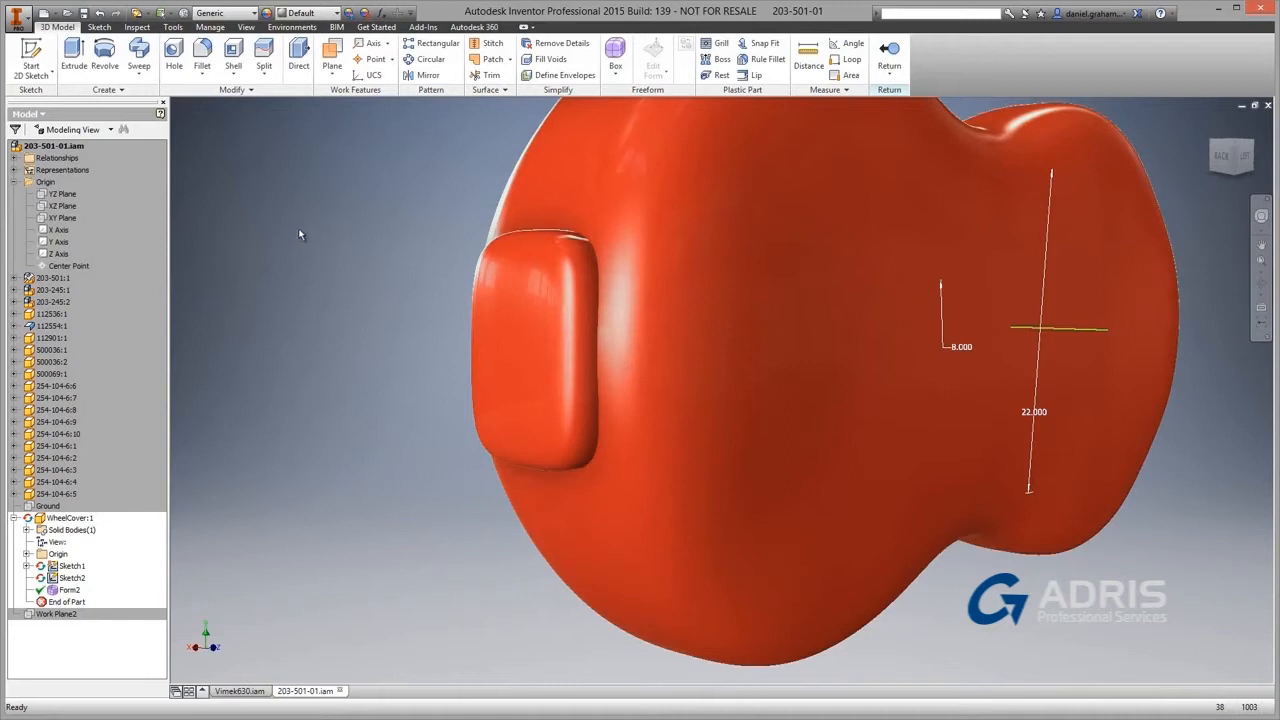
Step: Trim away the lower half of the solid, using the horizontal sketch line at mid-height as the split tool
{"action": "left_click", "coordinate": [264, 55]}
{"action": "left_click", "coordinate": [200, 181]}
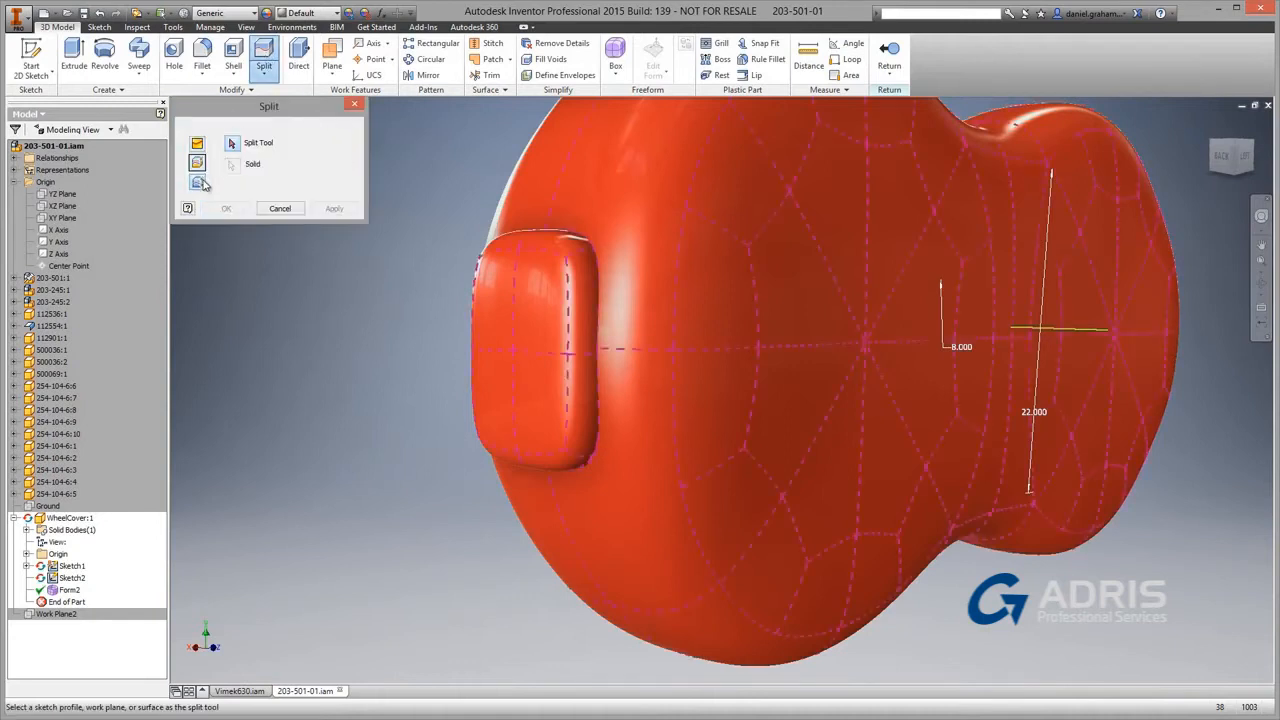
{"action": "left_click", "coordinate": [1025, 327]}
{"action": "left_click", "coordinate": [226, 208]}
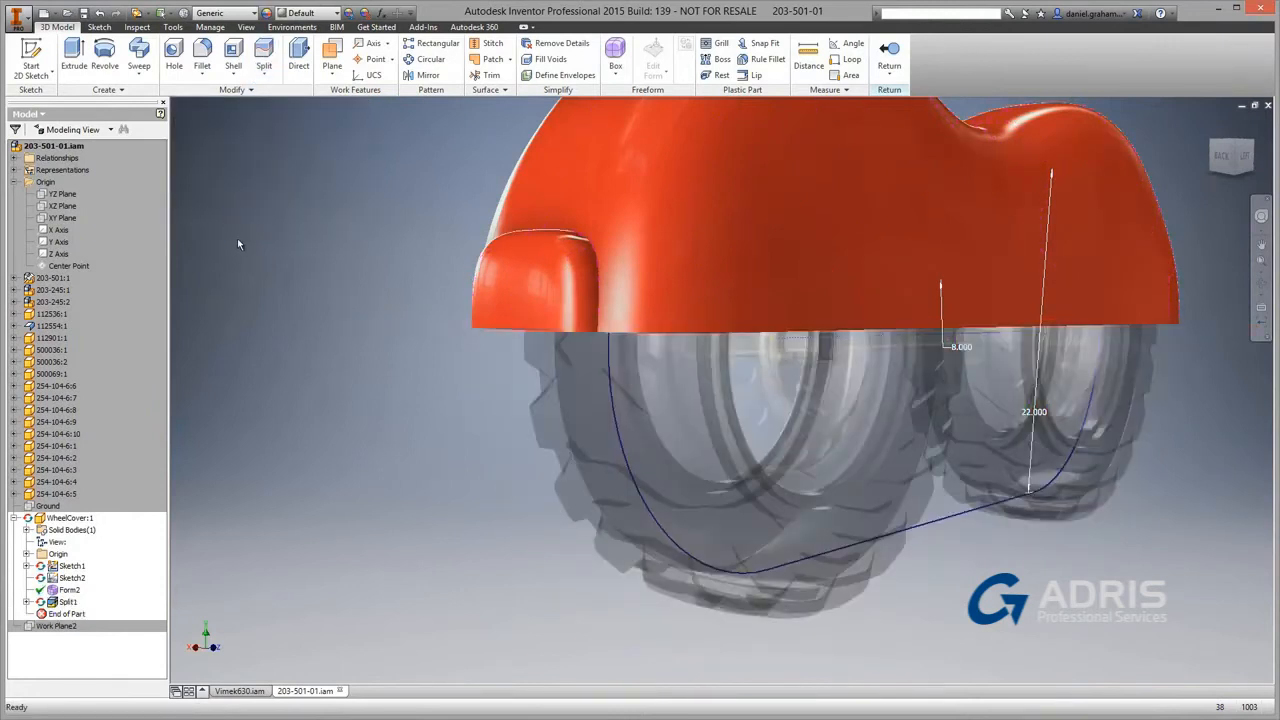
Step: Fillet the edges where the end box meets the cover body with a 1 in radius
{"action": "left_click", "coordinate": [202, 56]}
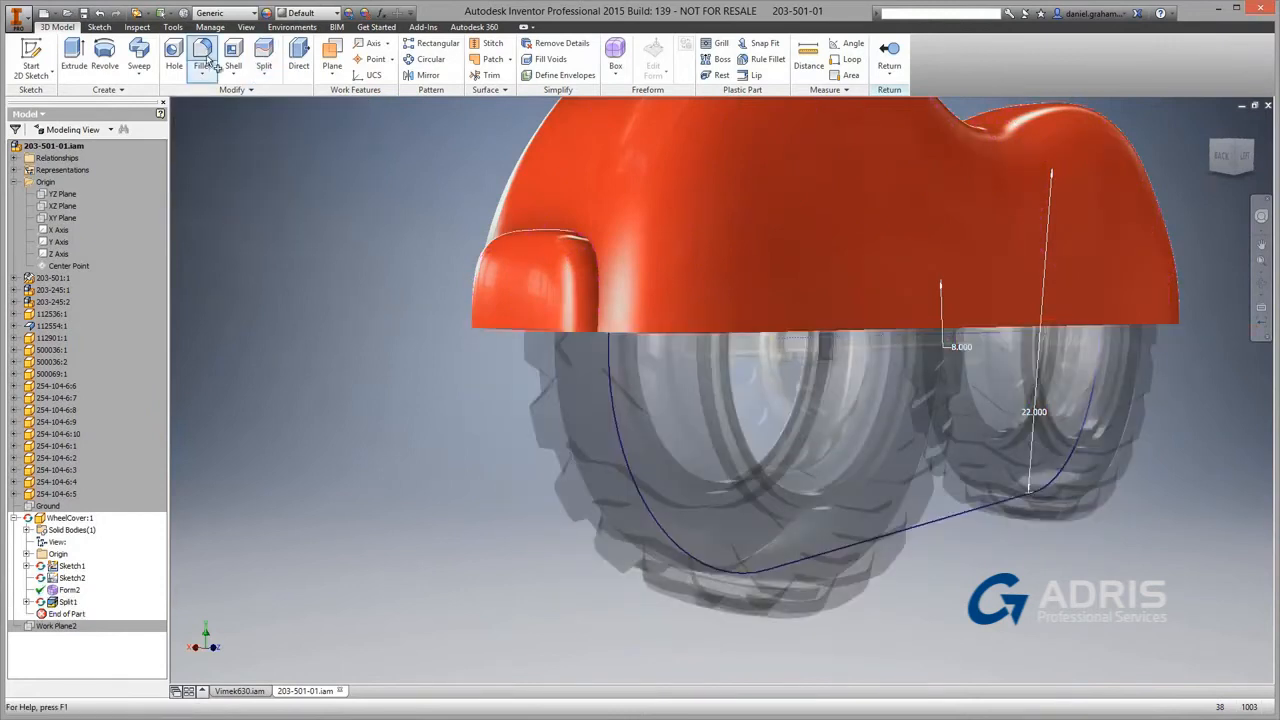
{"action": "left_click", "coordinate": [600, 286]}
{"action": "type", "text": "1"}
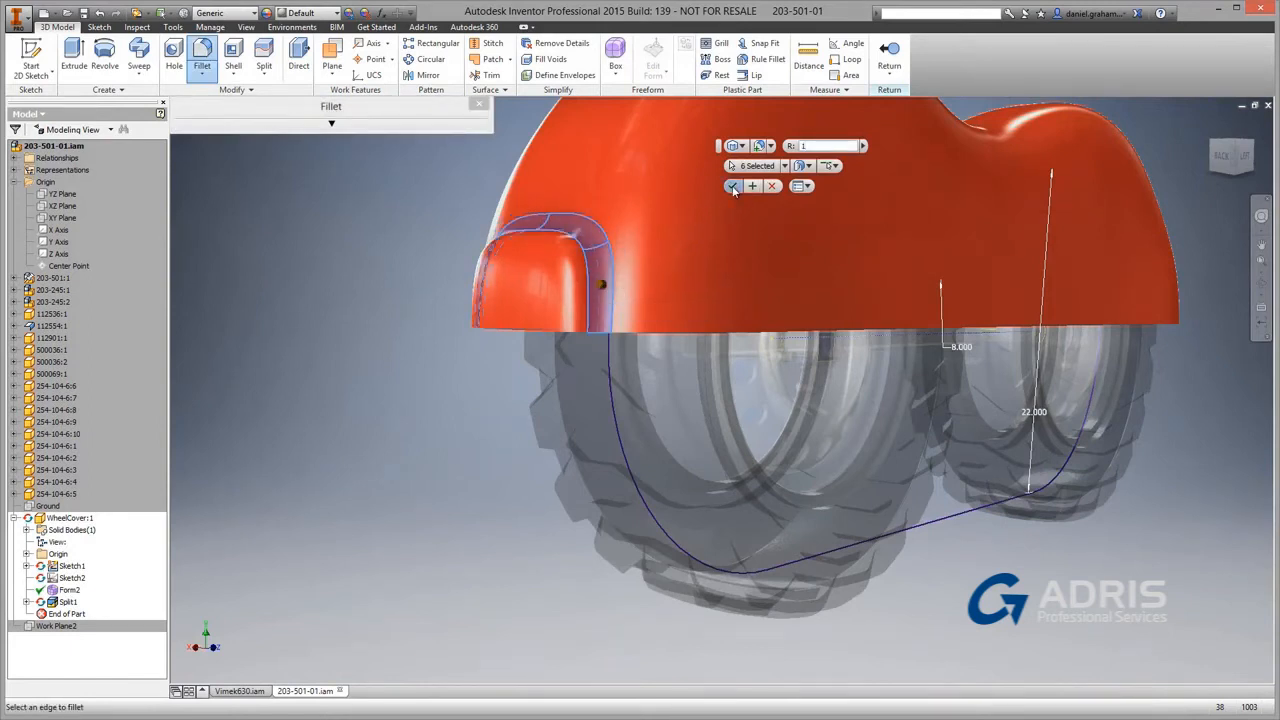
{"action": "left_click", "coordinate": [752, 186]}
{"action": "key", "text": "Escape"}
Step: Shell the cover with the default wall thickness, removing its flat bottom face
{"action": "left_click", "coordinate": [233, 56]}
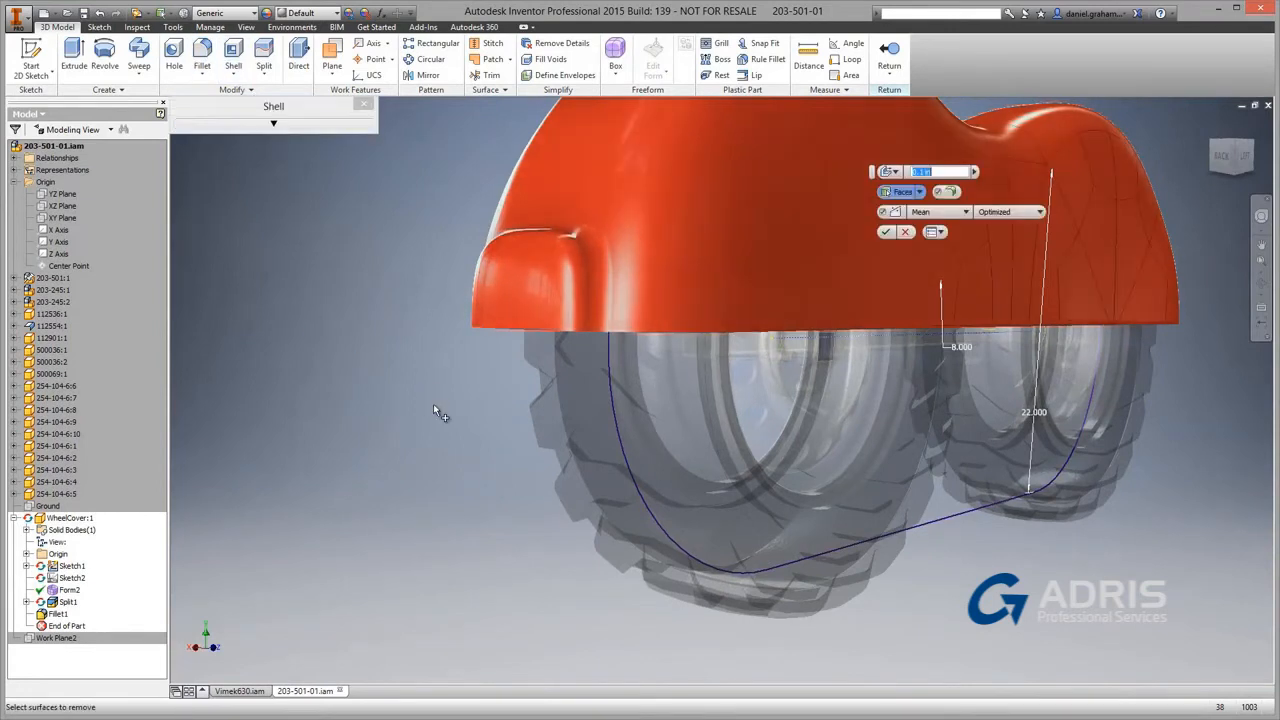
{"action": "left_click", "coordinate": [554, 256]}
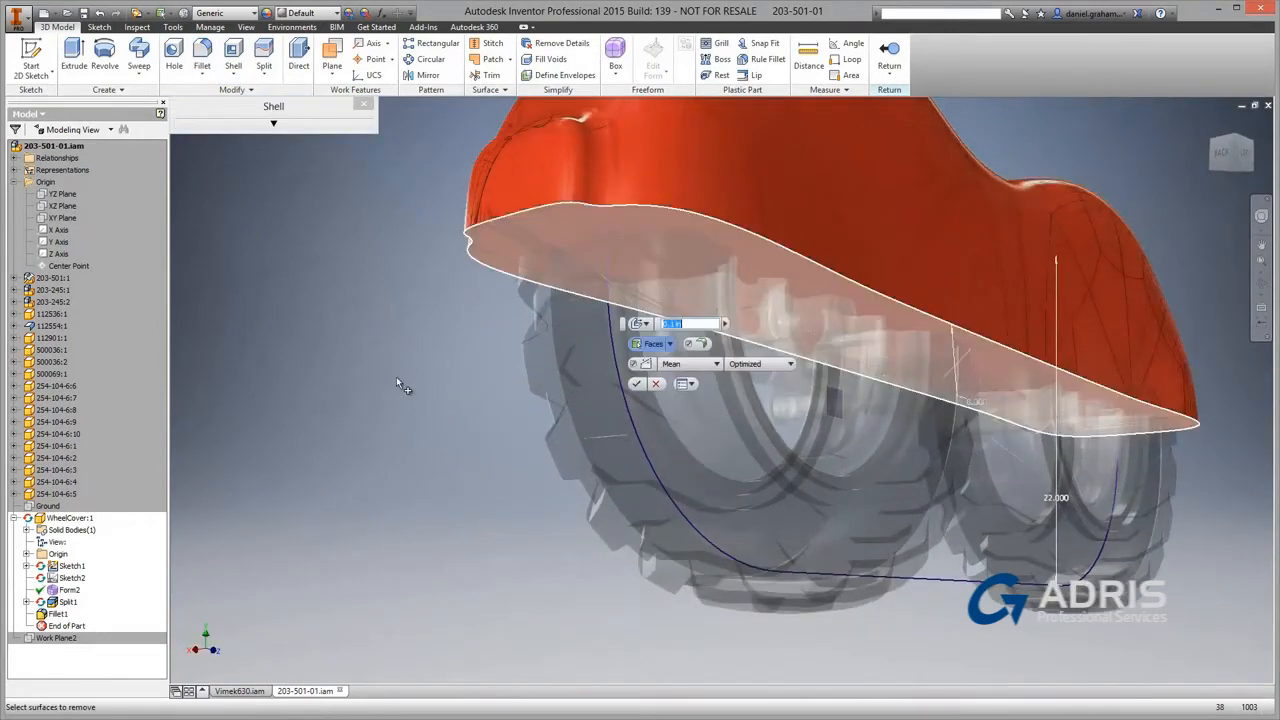
{"action": "left_click", "coordinate": [635, 384]}
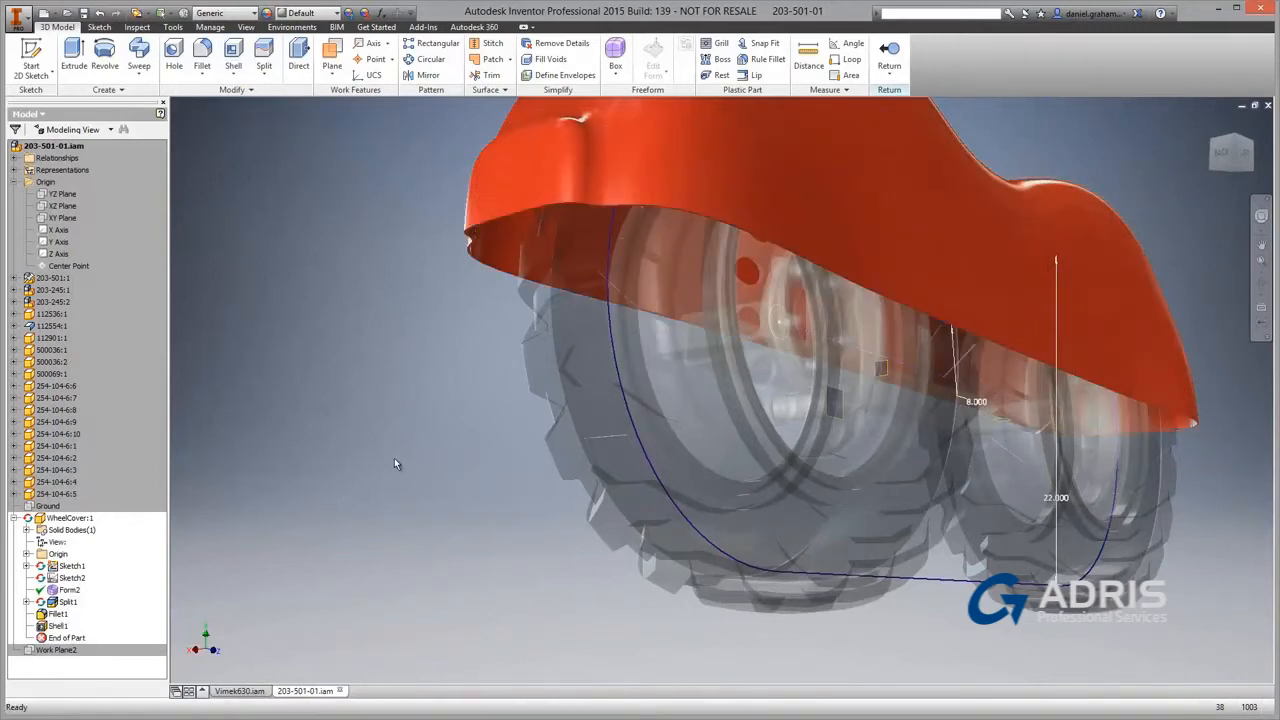
Step: Cut the wheel-outline sketch profile 6.5 in through the side of the cover to open the wheel arches, and return to the assembly
{"action": "left_click", "coordinate": [648, 458]}
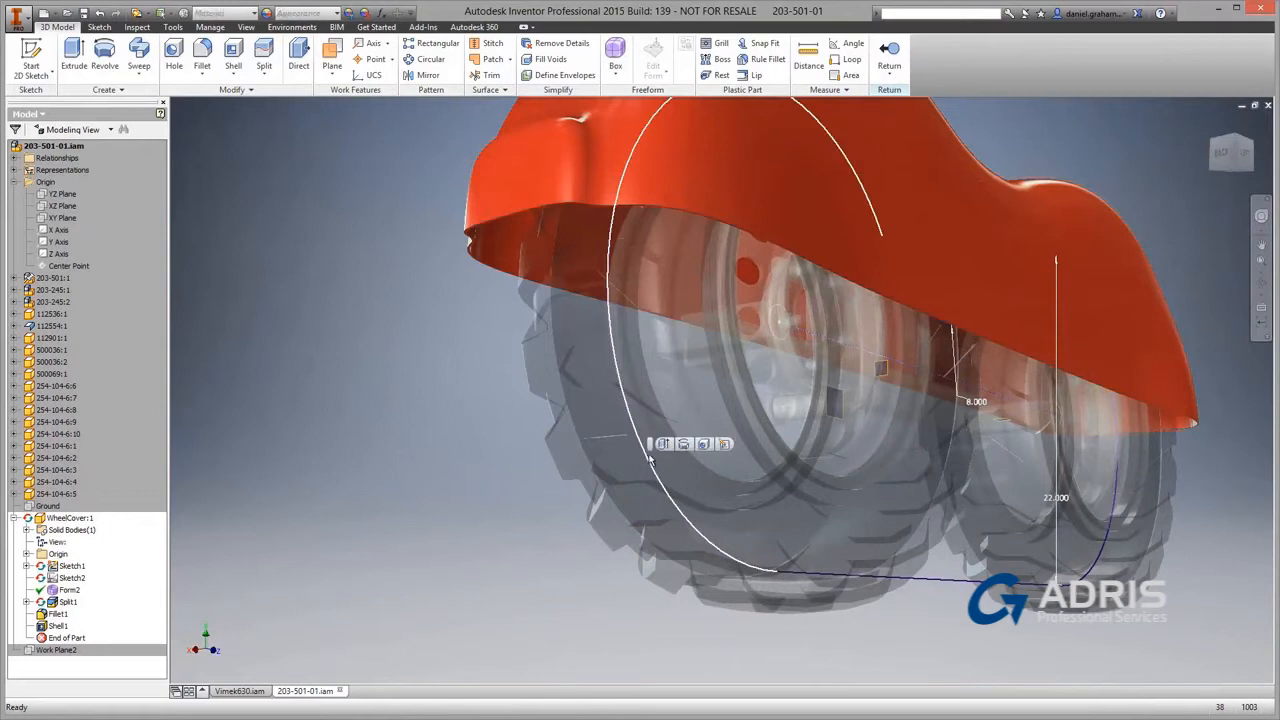
{"action": "left_click", "coordinate": [663, 444]}
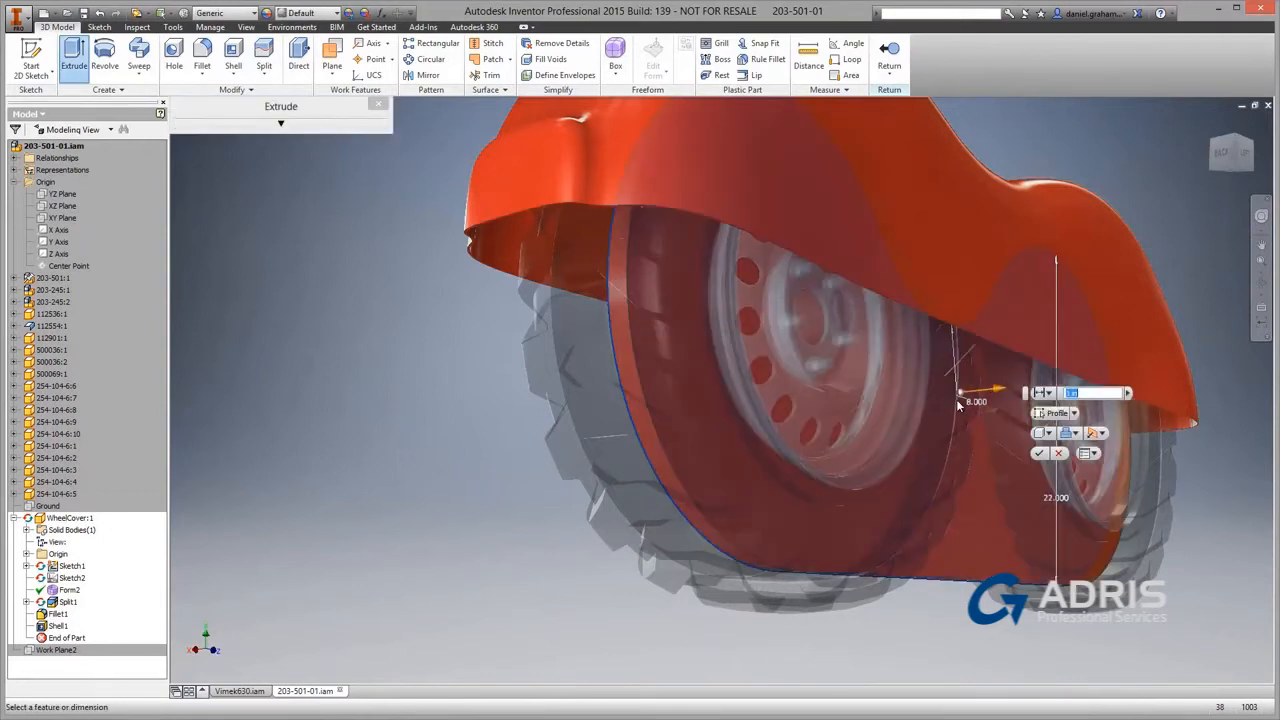
{"action": "left_click_drag", "start_coordinate": [1002, 395], "coordinate": [1145, 393]}
{"action": "left_click", "coordinate": [1144, 443]}
{"action": "left_click", "coordinate": [1153, 425]}
{"action": "left_click", "coordinate": [1153, 425]}
{"action": "left_click", "coordinate": [1170, 426]}
{"action": "left_click", "coordinate": [1179, 454]}
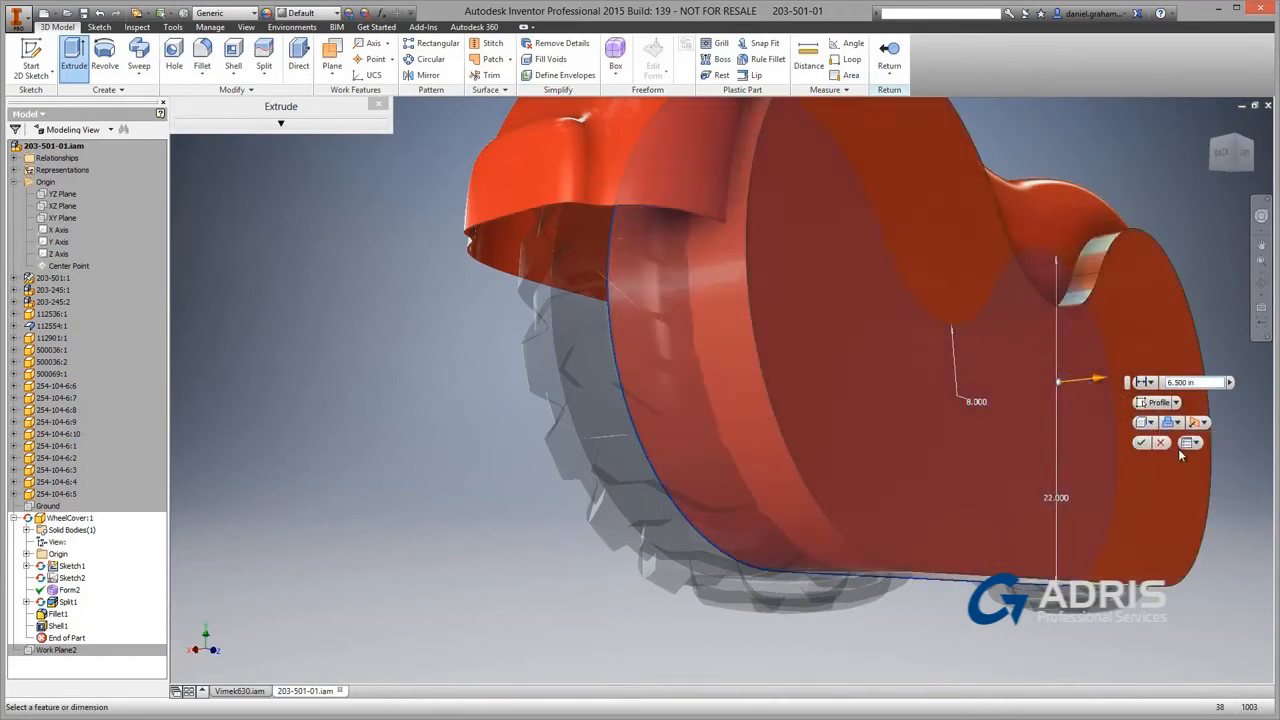
{"action": "left_click", "coordinate": [1134, 442]}
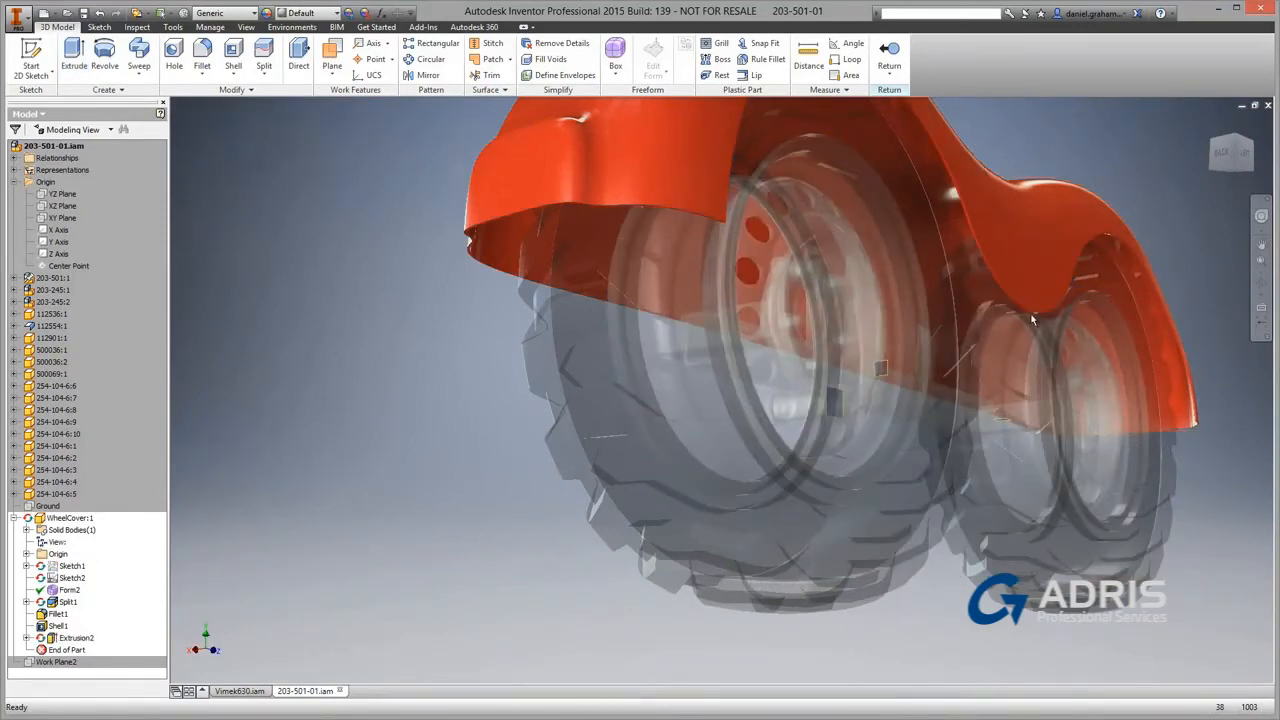
{"action": "left_click", "coordinate": [889, 52]}
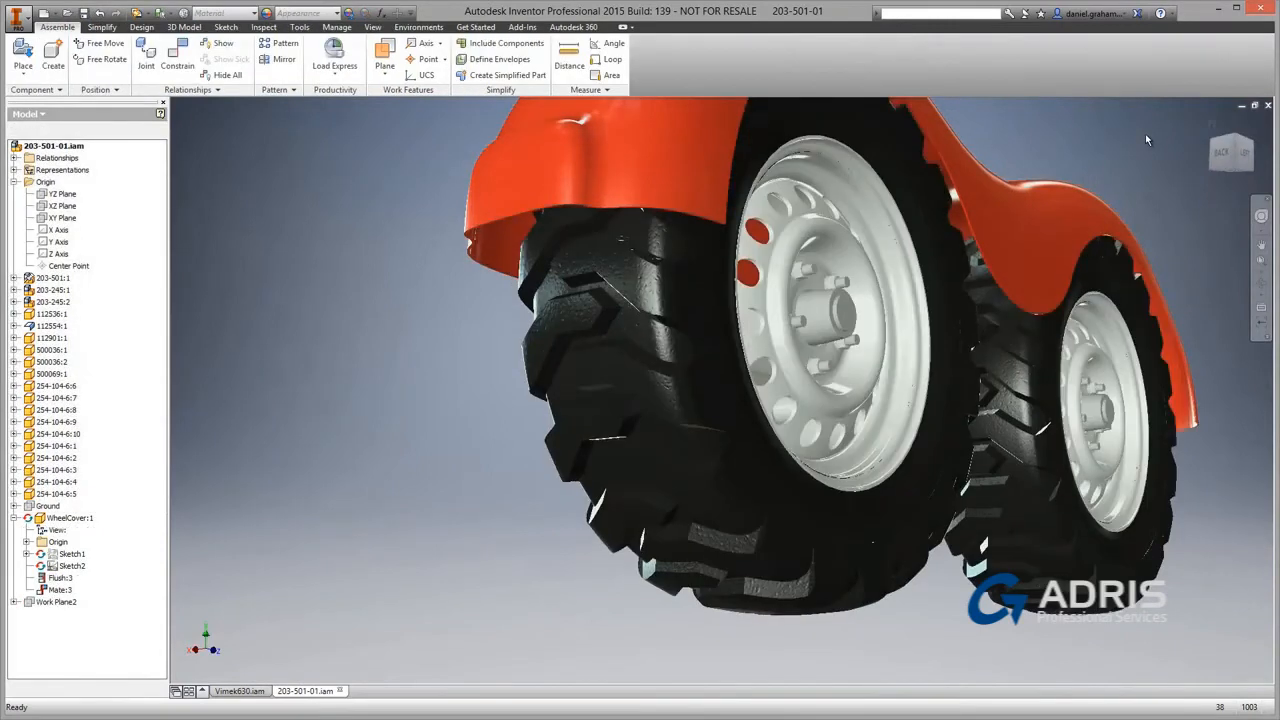